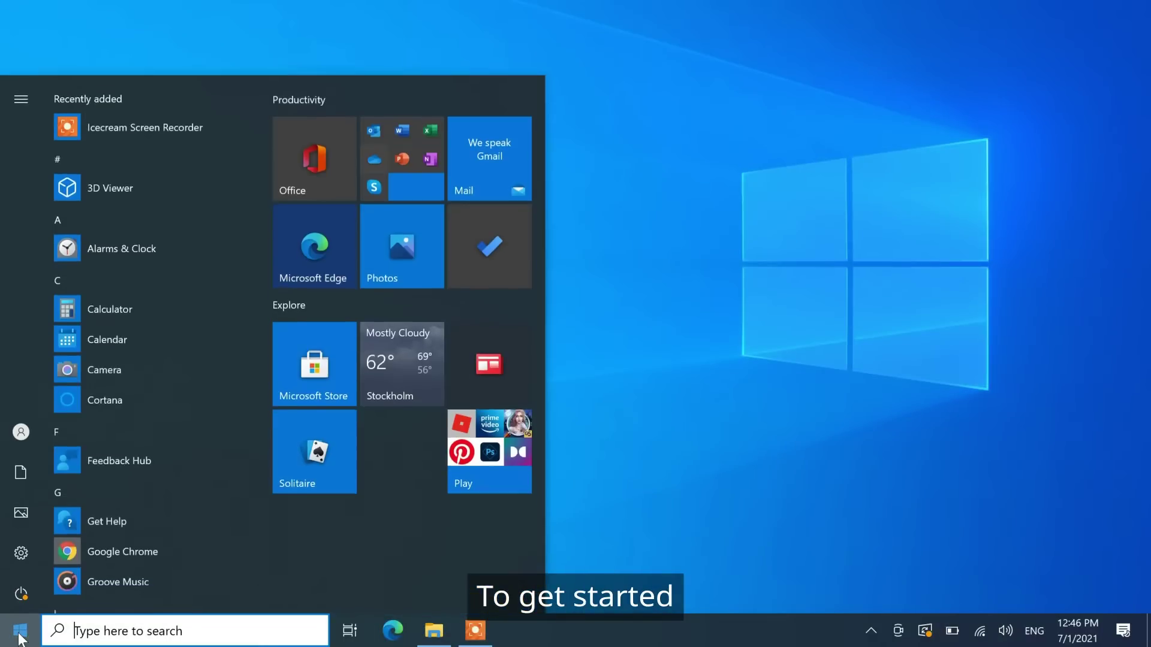
Open Windows Settings from the Start menu
click(28, 560)
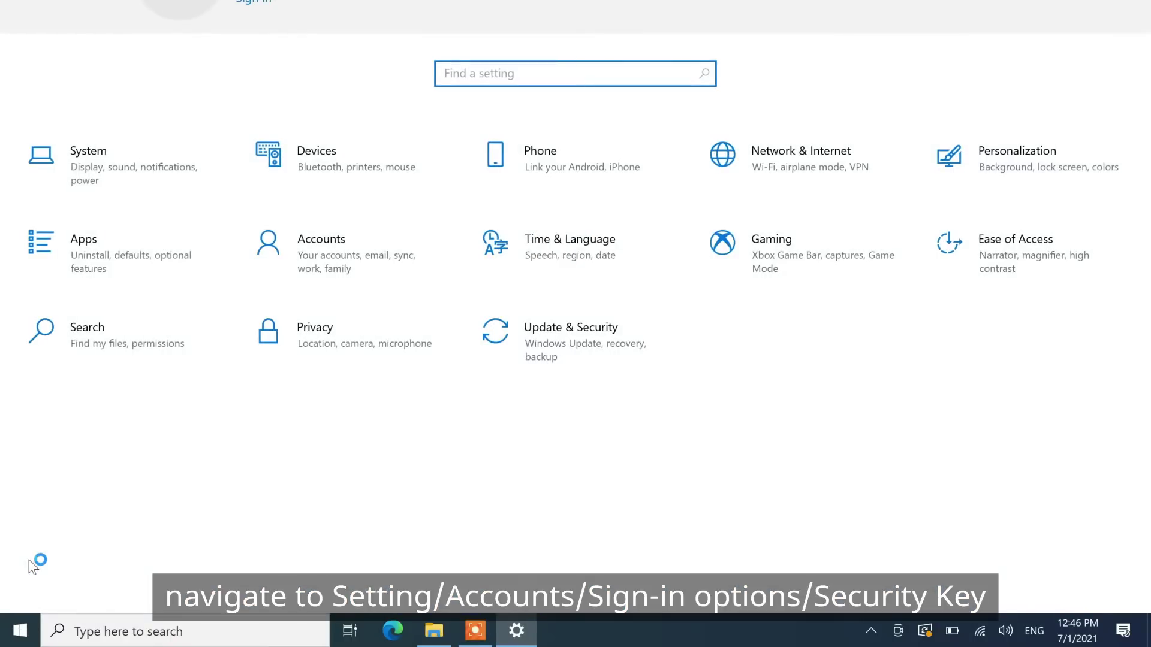
Go to Accounts > Sign-in options and choose Manage under Security Key
click(325, 256)
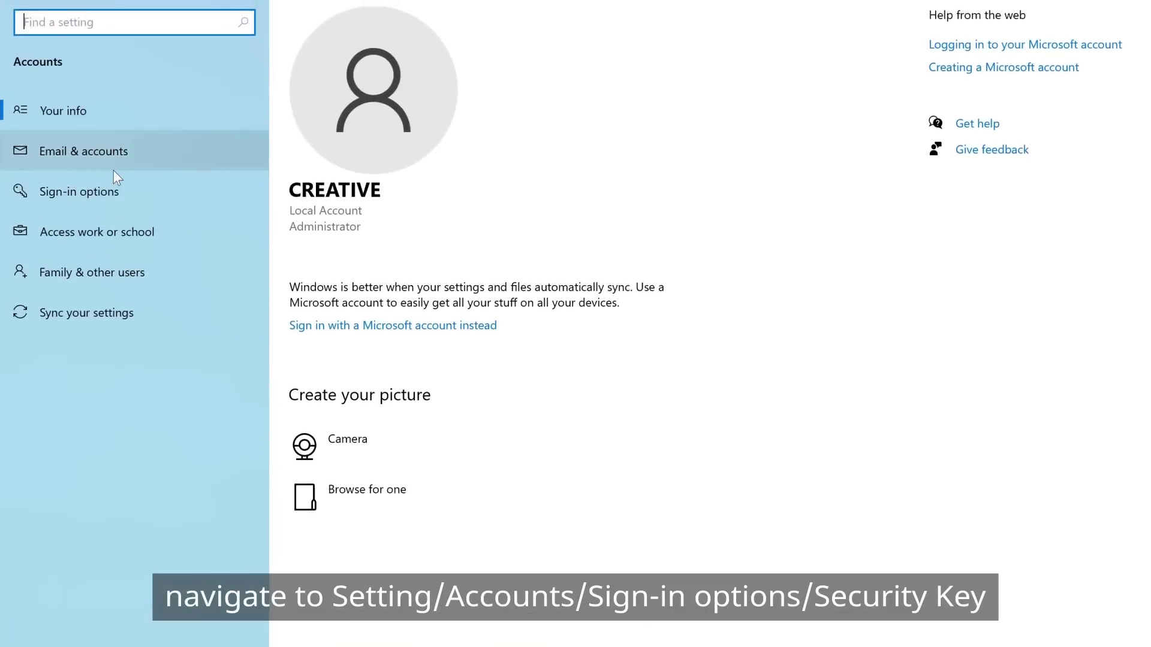
click(104, 260)
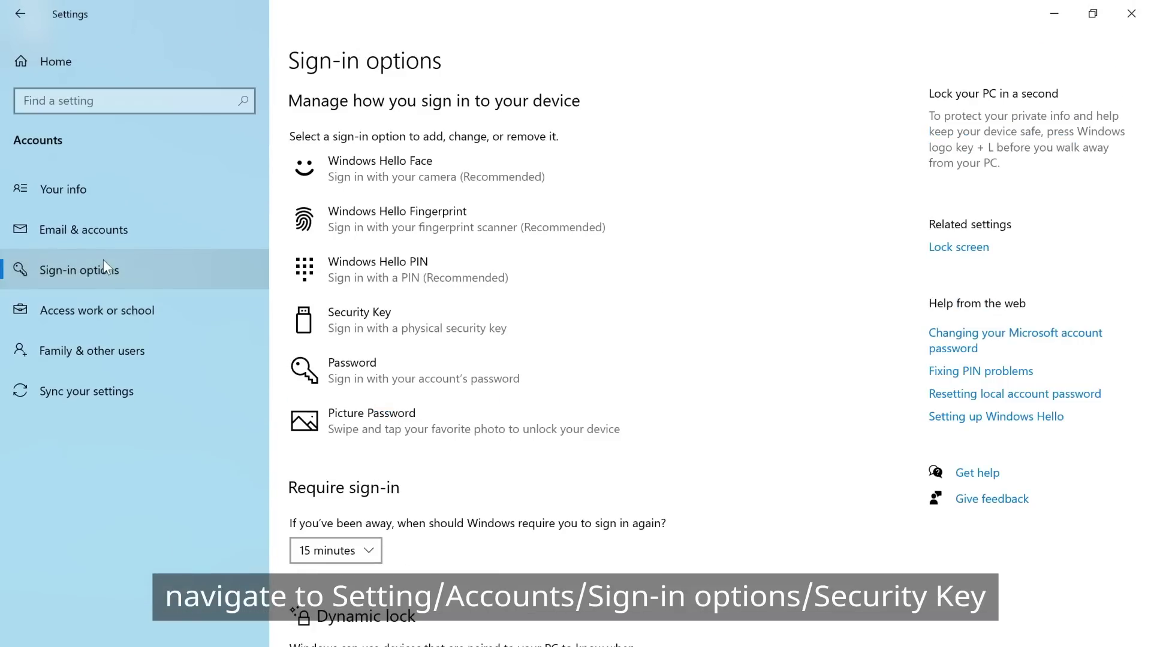
click(340, 321)
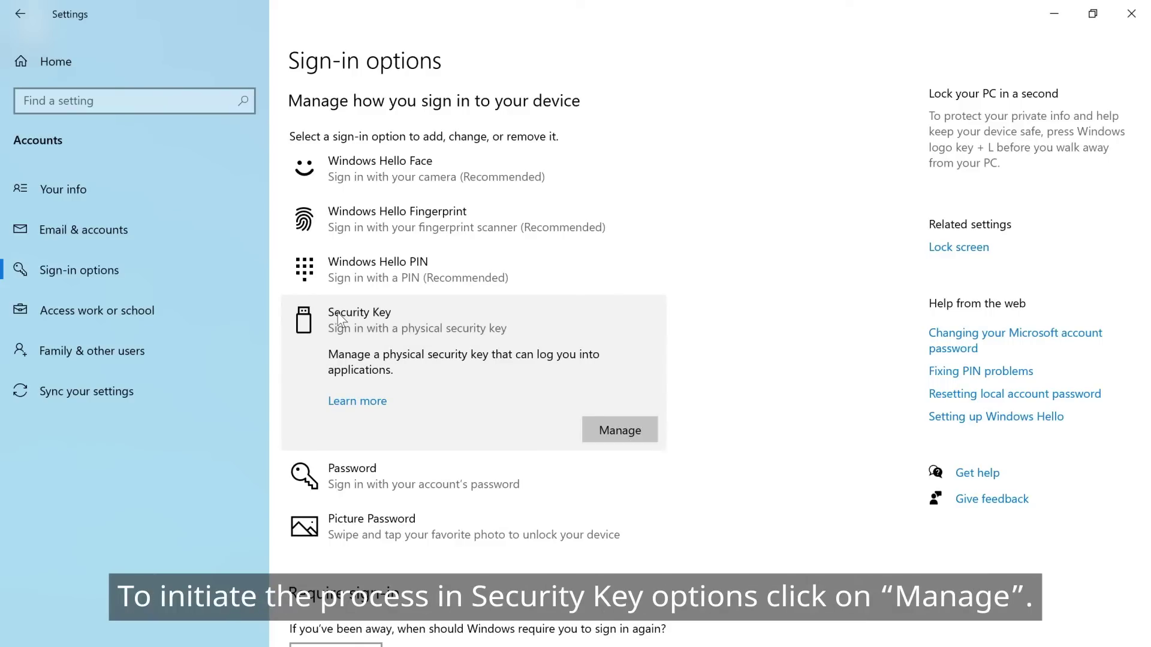
click(623, 430)
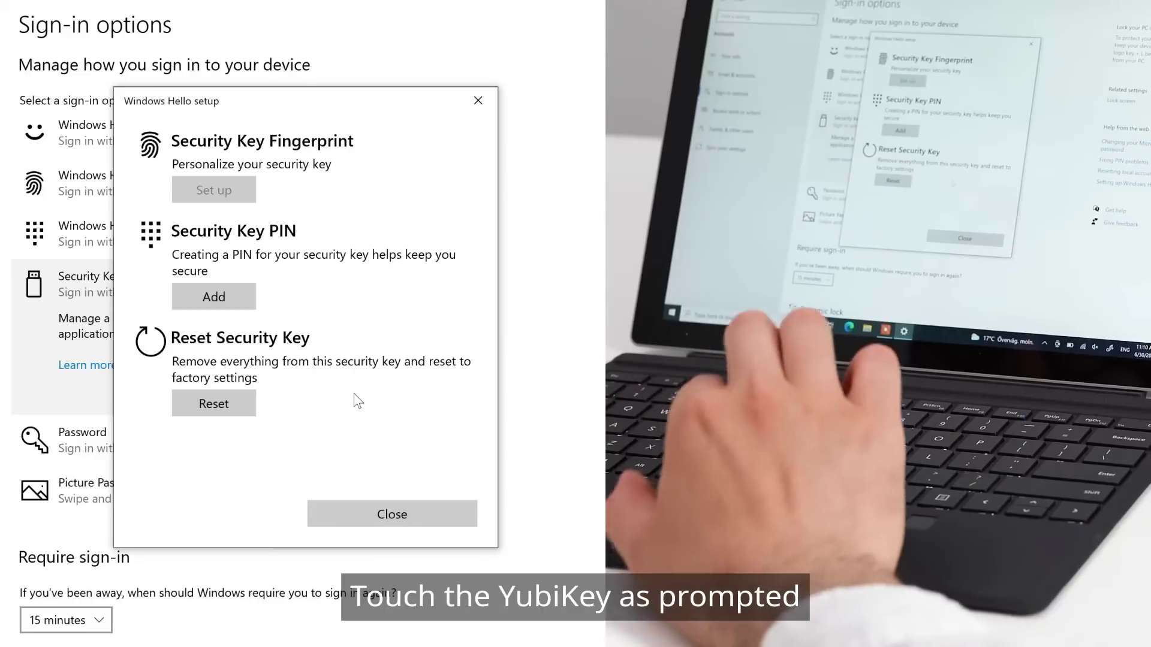
With the YubiKey Bio recognized, begin adding a Security Key PIN
click(238, 290)
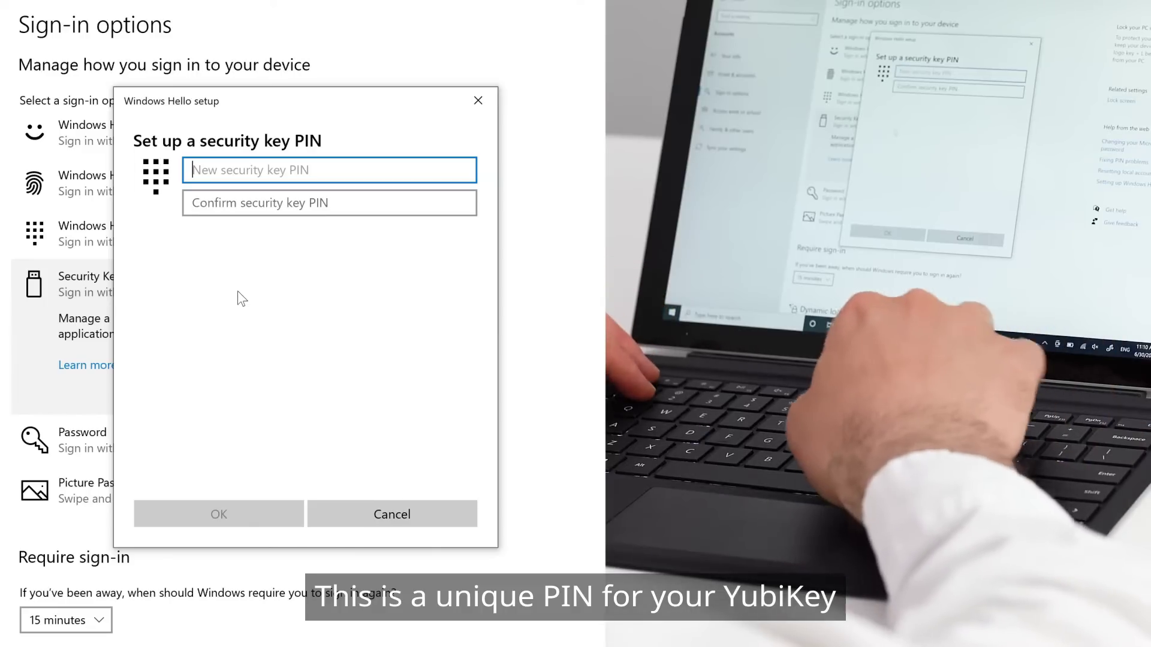
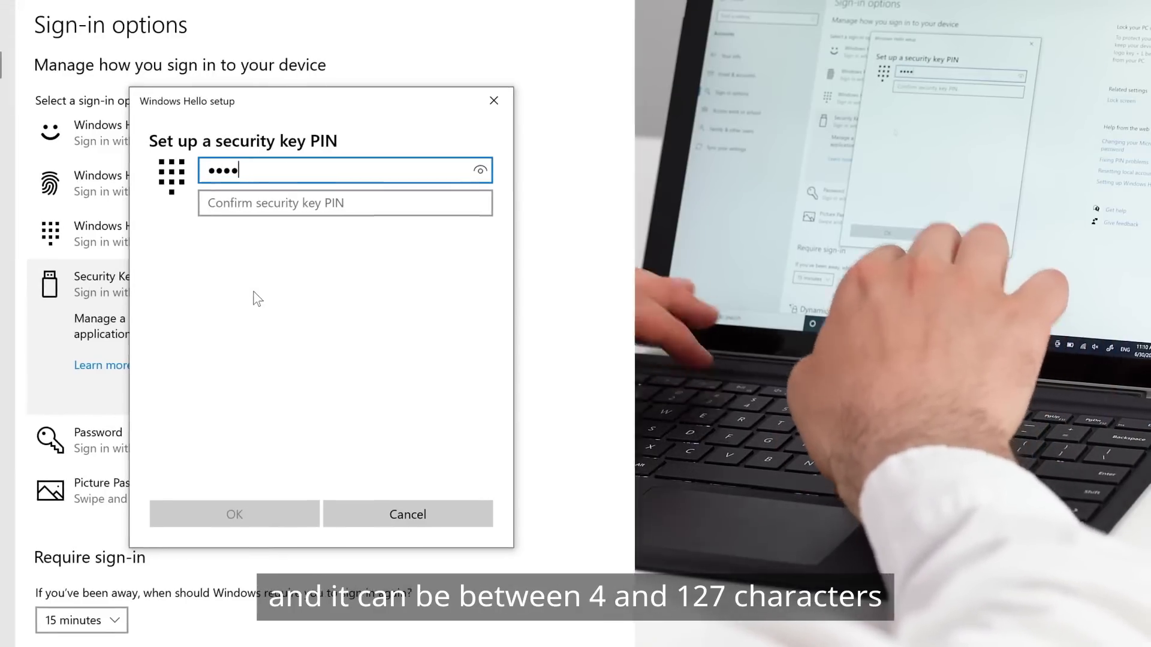
Enter the new security key PIN in both fields and confirm it
key(Tab)
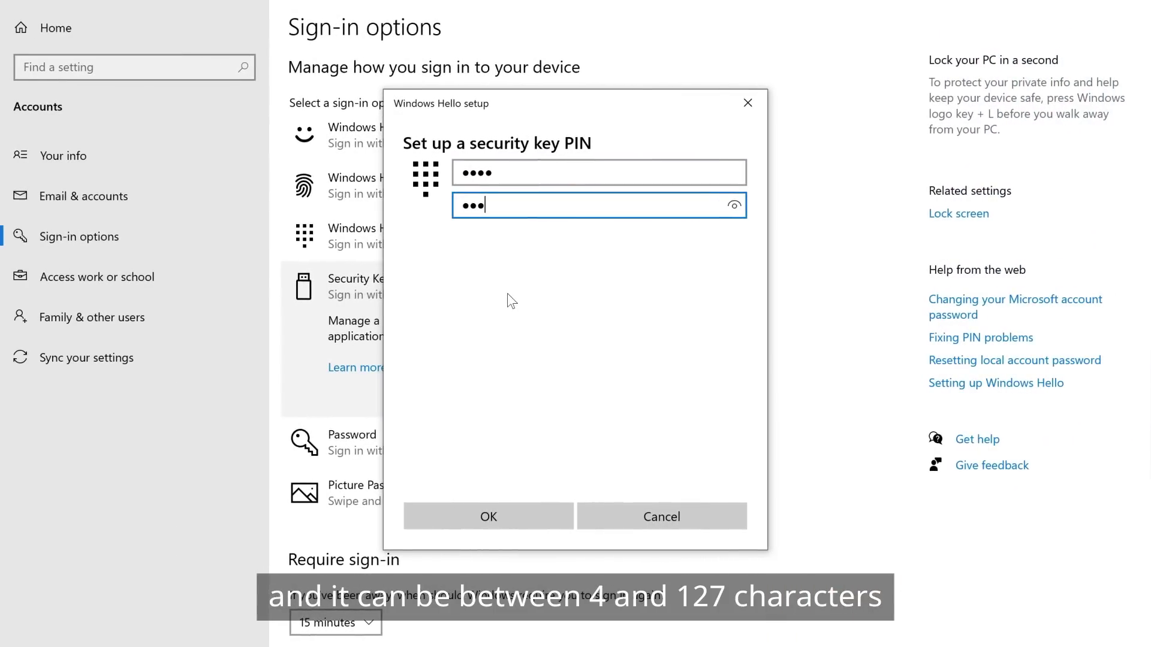
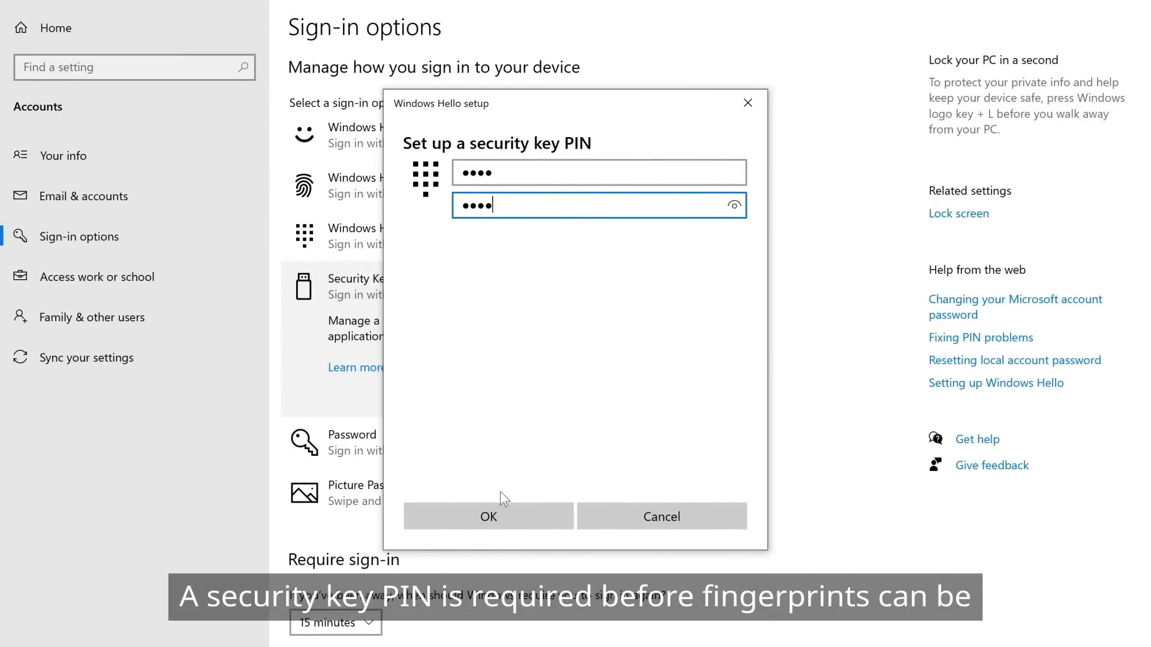
click(501, 516)
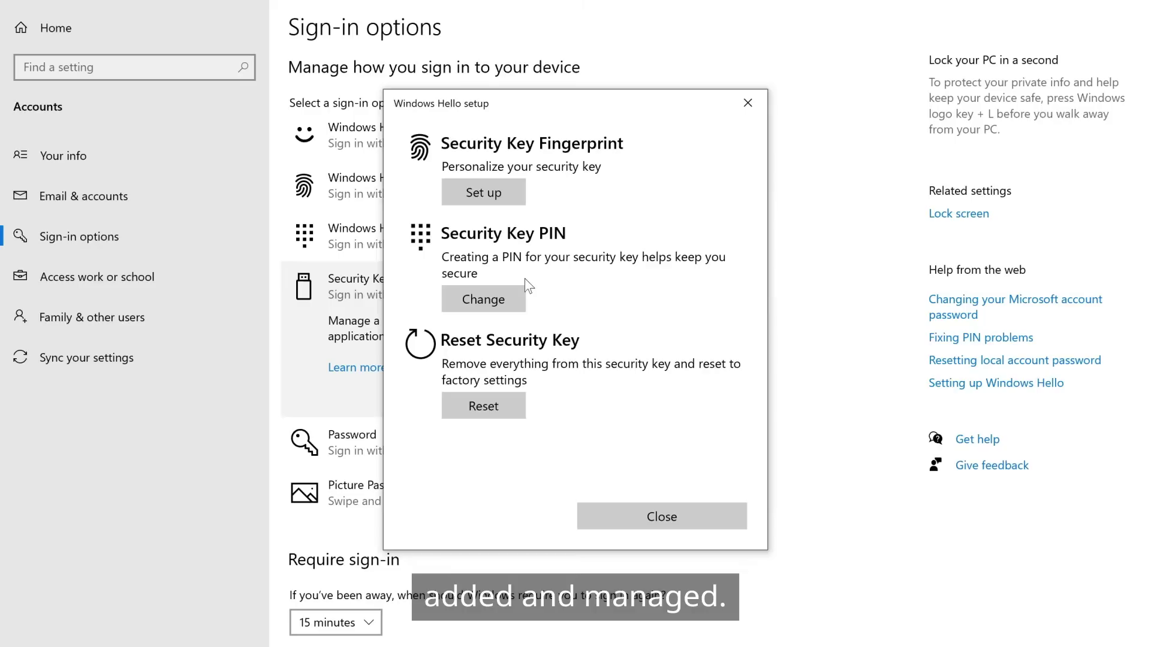
Set up a Security Key Fingerprint, verifying with the PIN, until setup reports All set
click(491, 187)
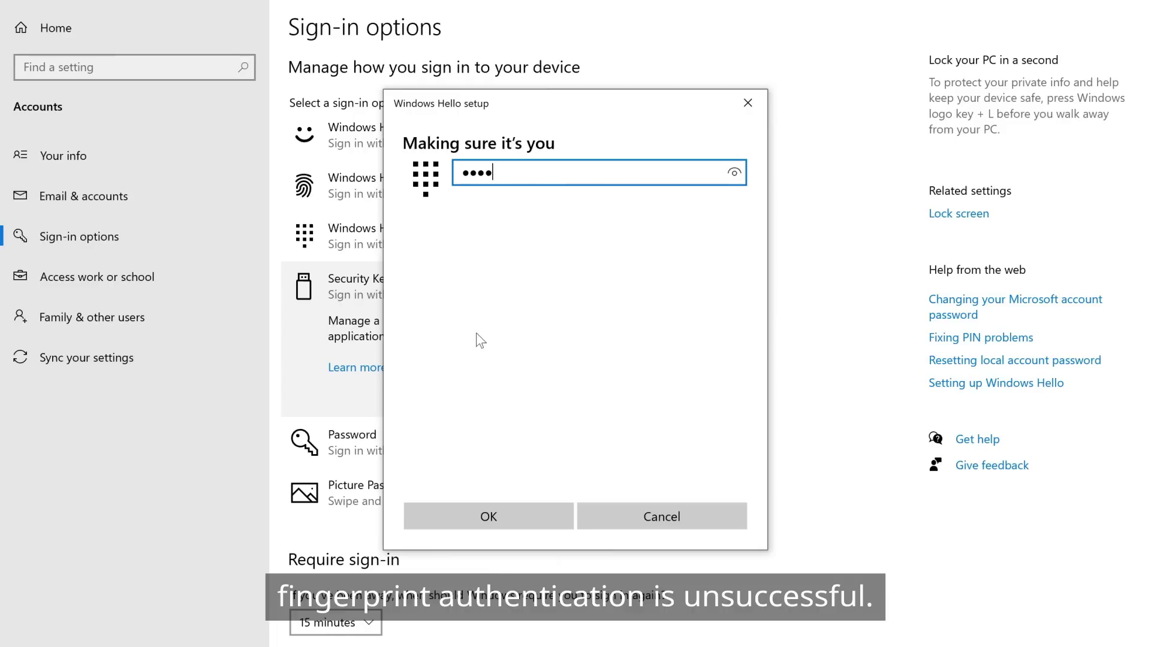
click(474, 515)
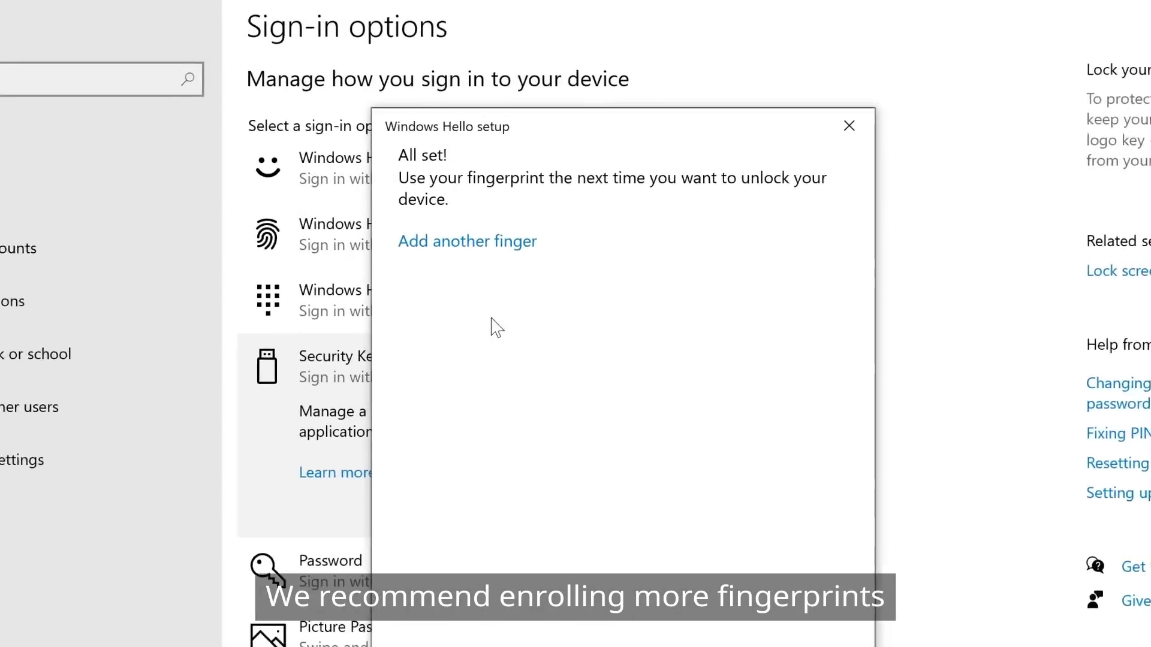
Use Add another finger to enroll a second fingerprint on the key
click(505, 270)
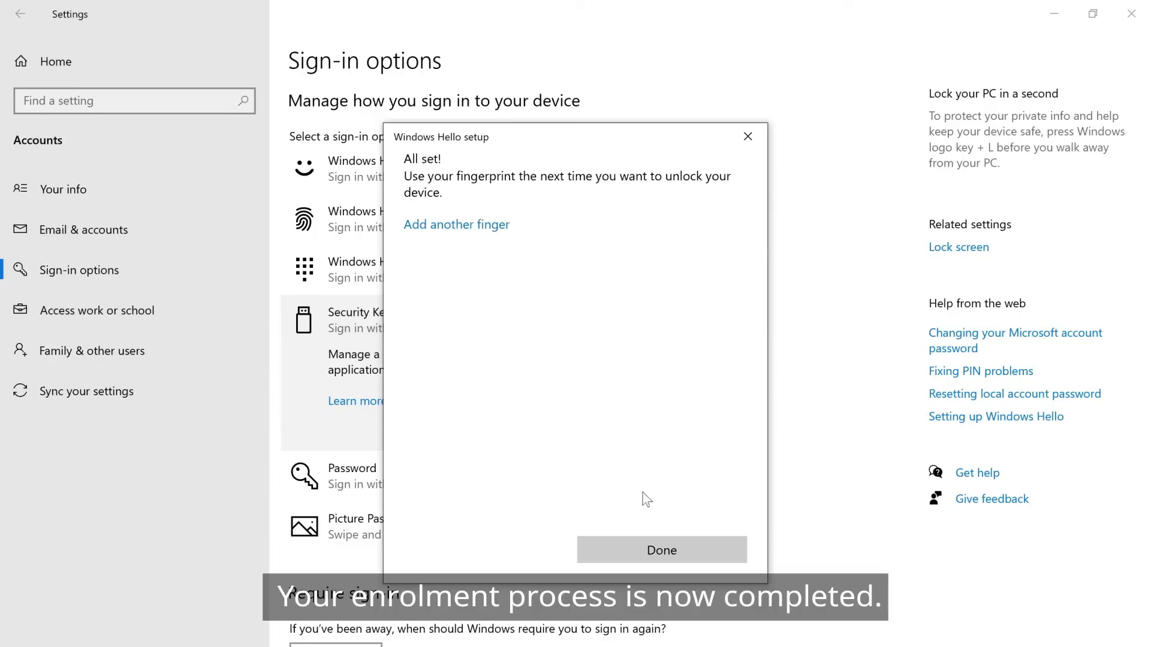
Finish with Done and close the Windows Hello setup dialog
click(666, 556)
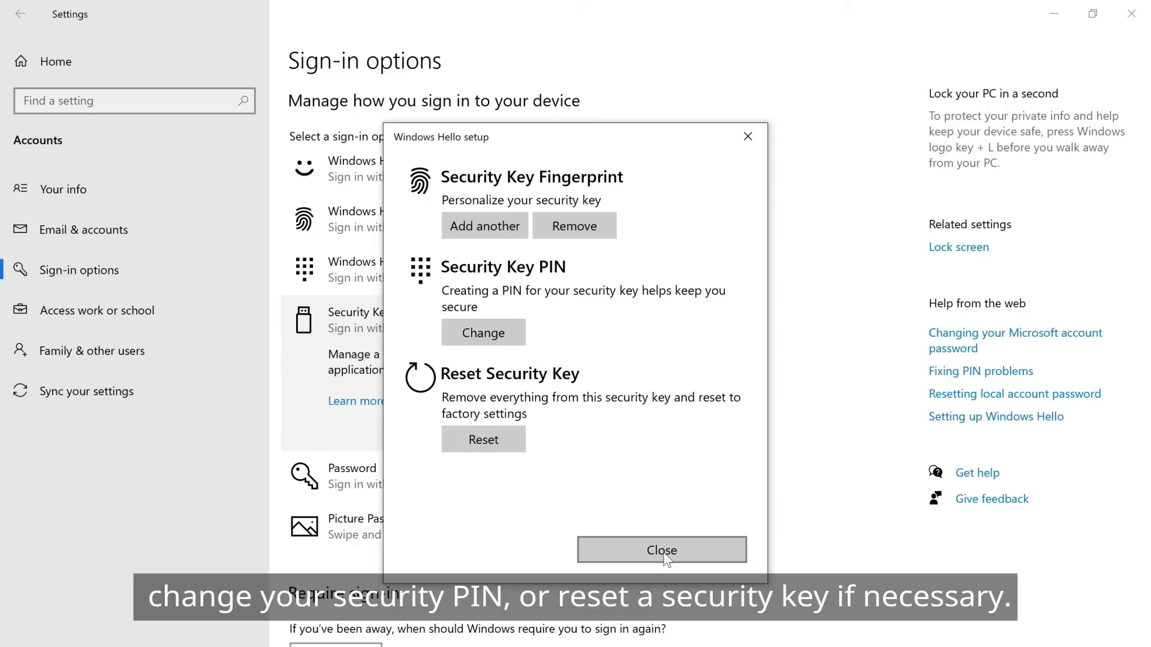
click(666, 556)
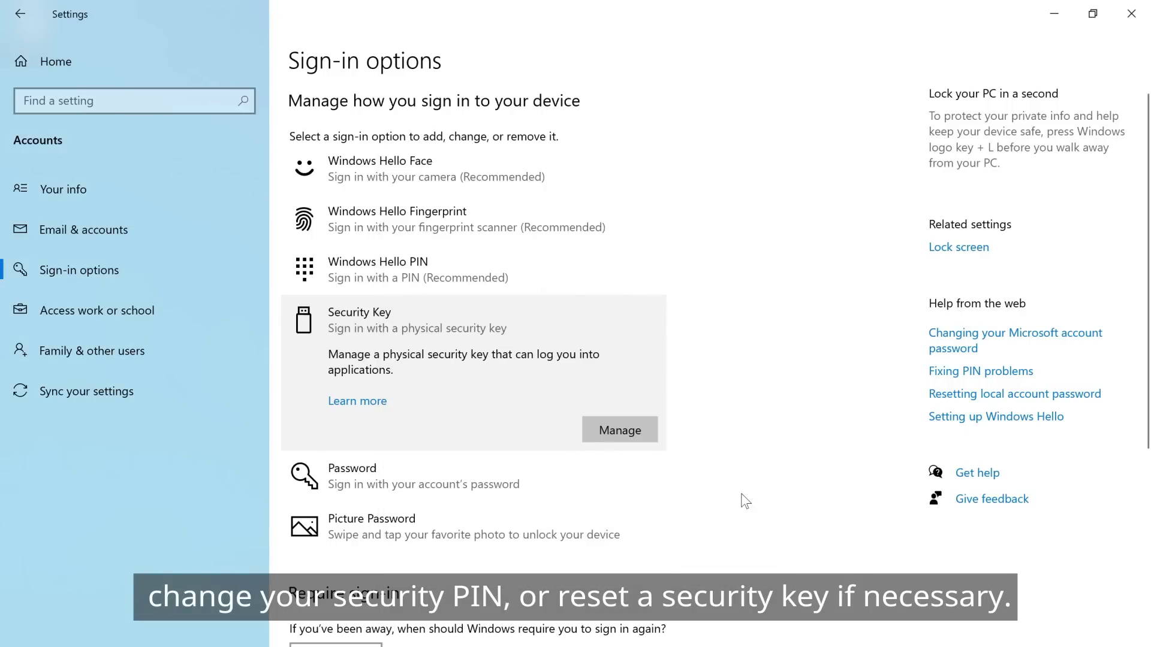